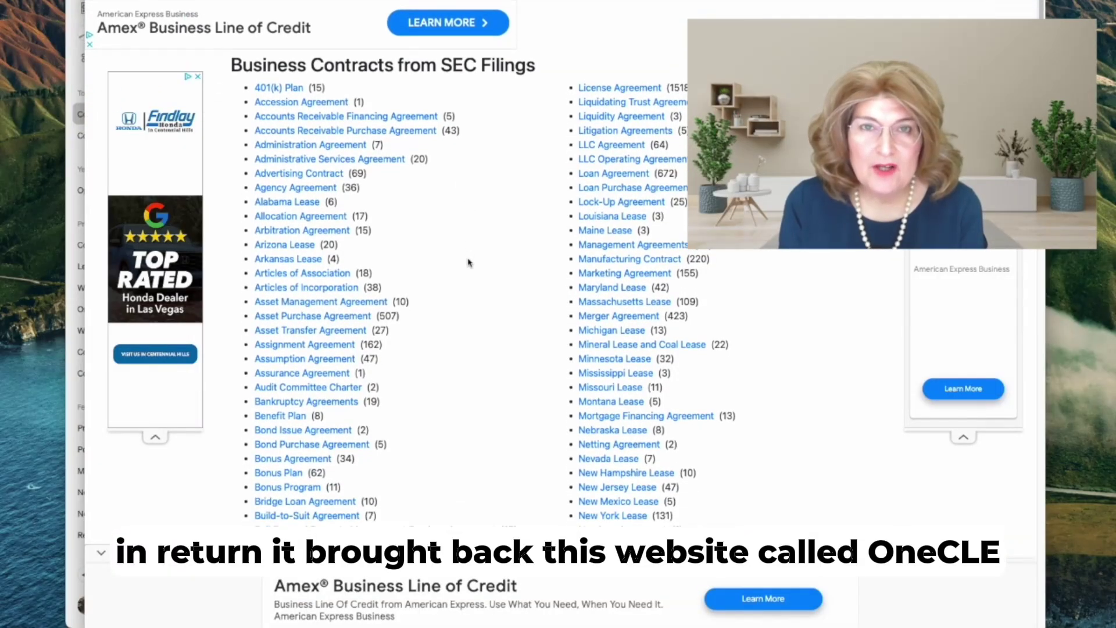
Step: Open OneCLE's Manufacturing Contract category and browse its list of SEC-filed agreements
scroll(469, 262, down, 6)
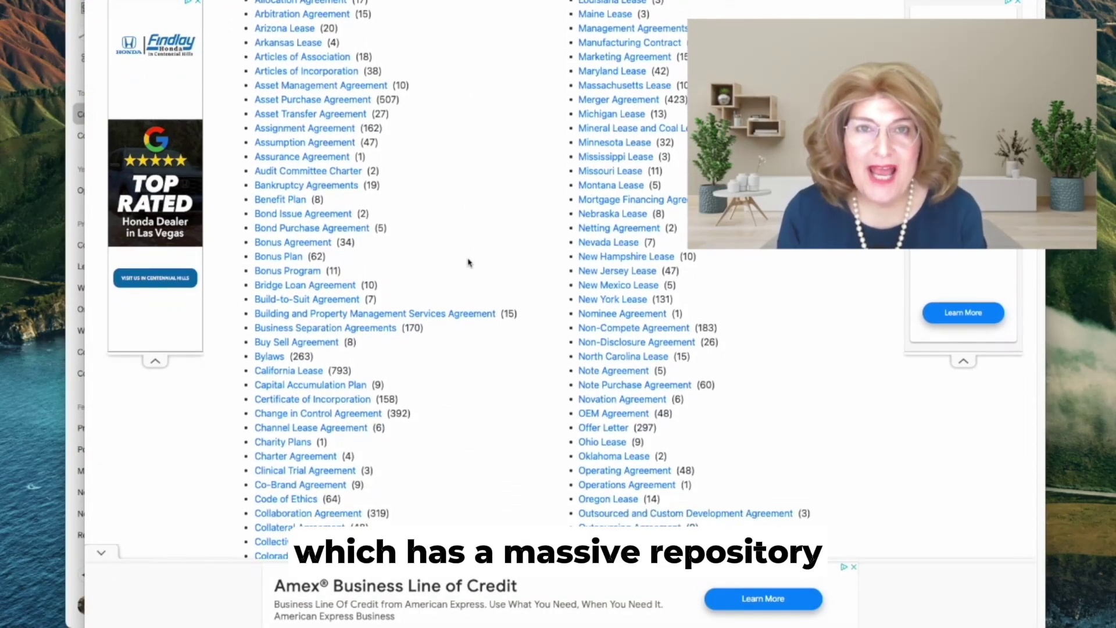
scroll(469, 263, down, 3)
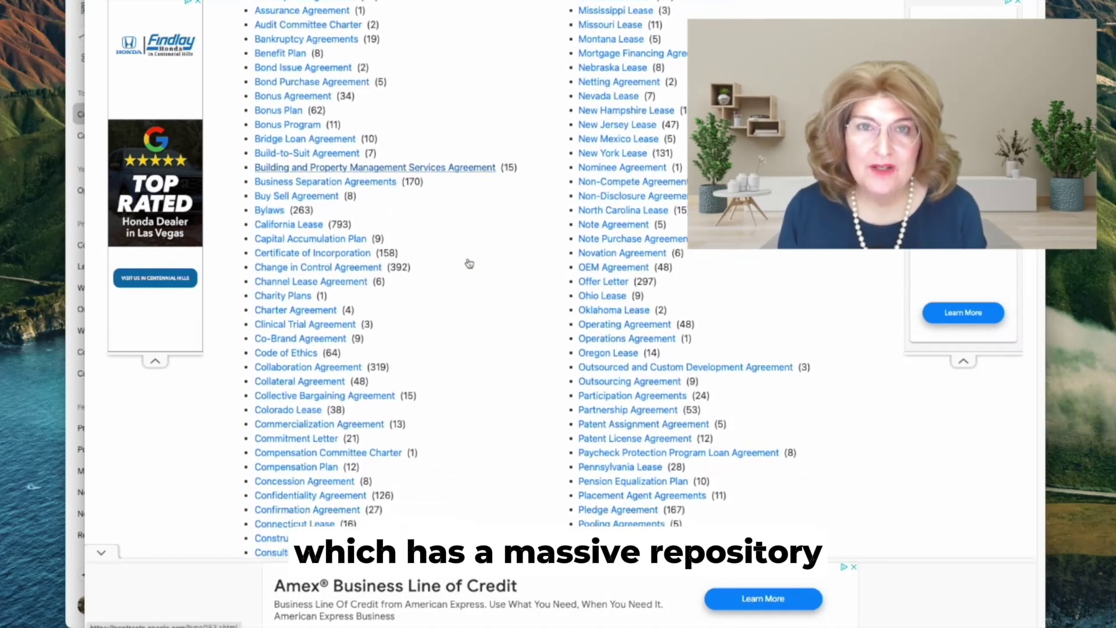
scroll(469, 262, down, 5)
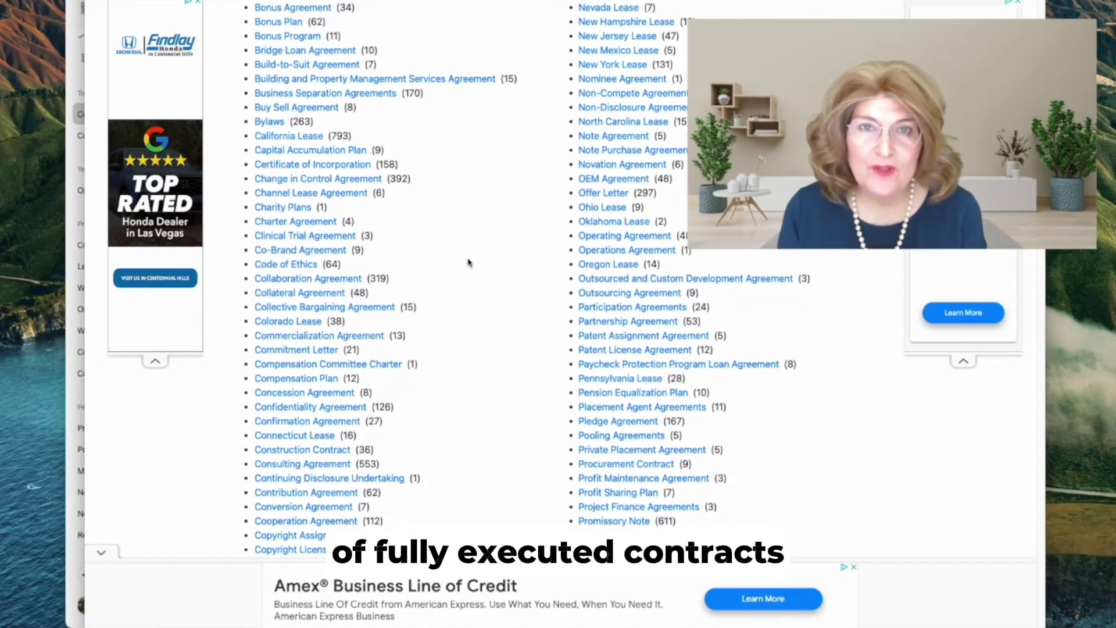
scroll(468, 263, down, 2)
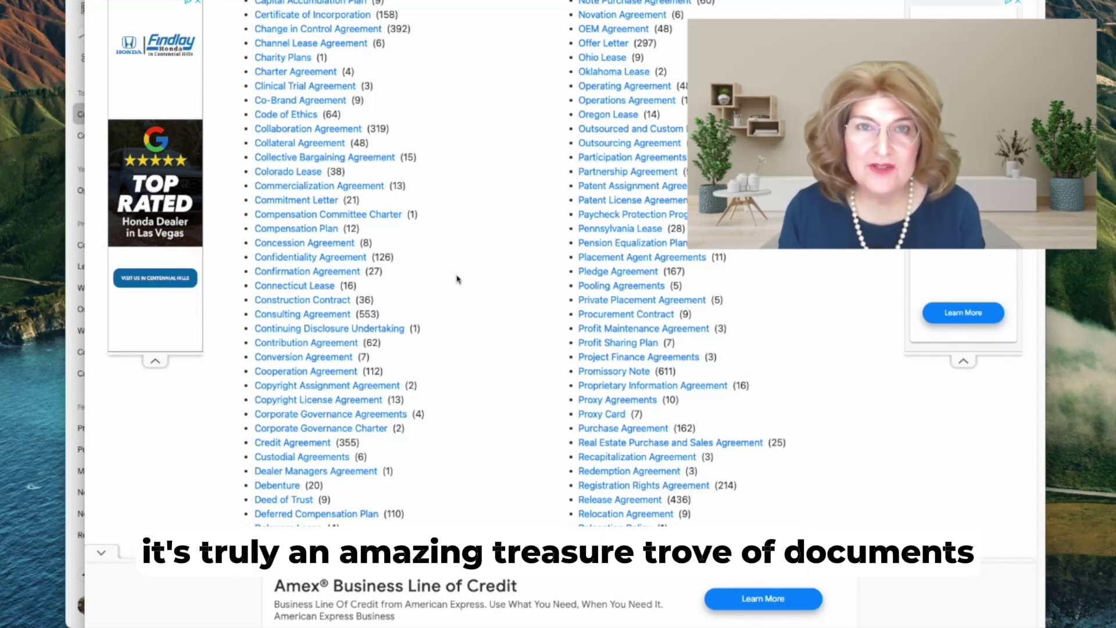
scroll(457, 280, down, 3)
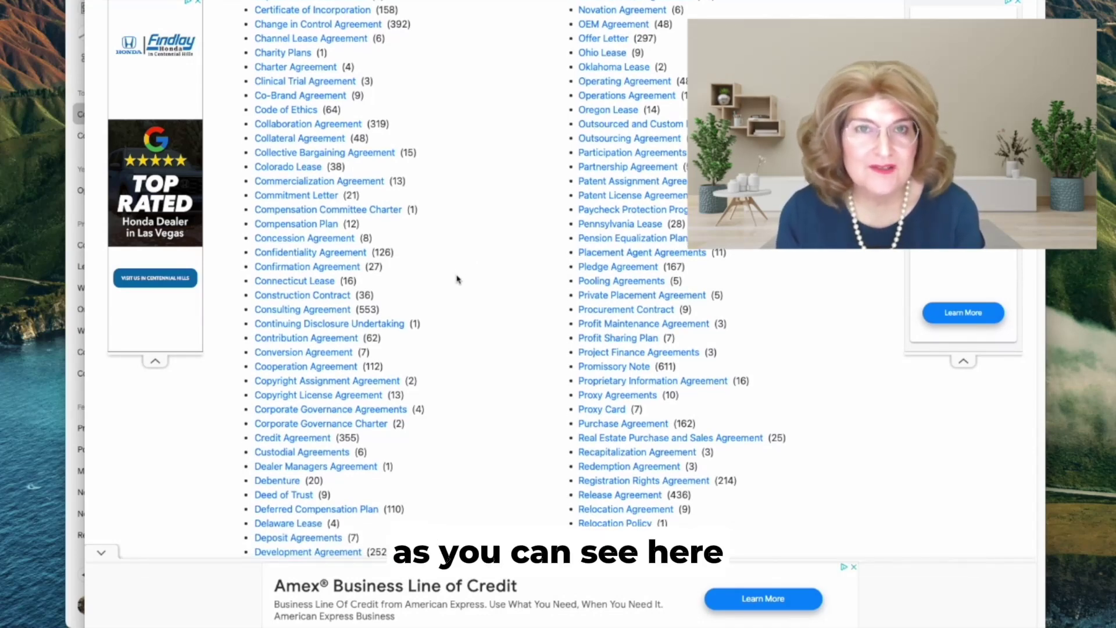
scroll(457, 279, down, 7)
scroll(457, 279, down, 16)
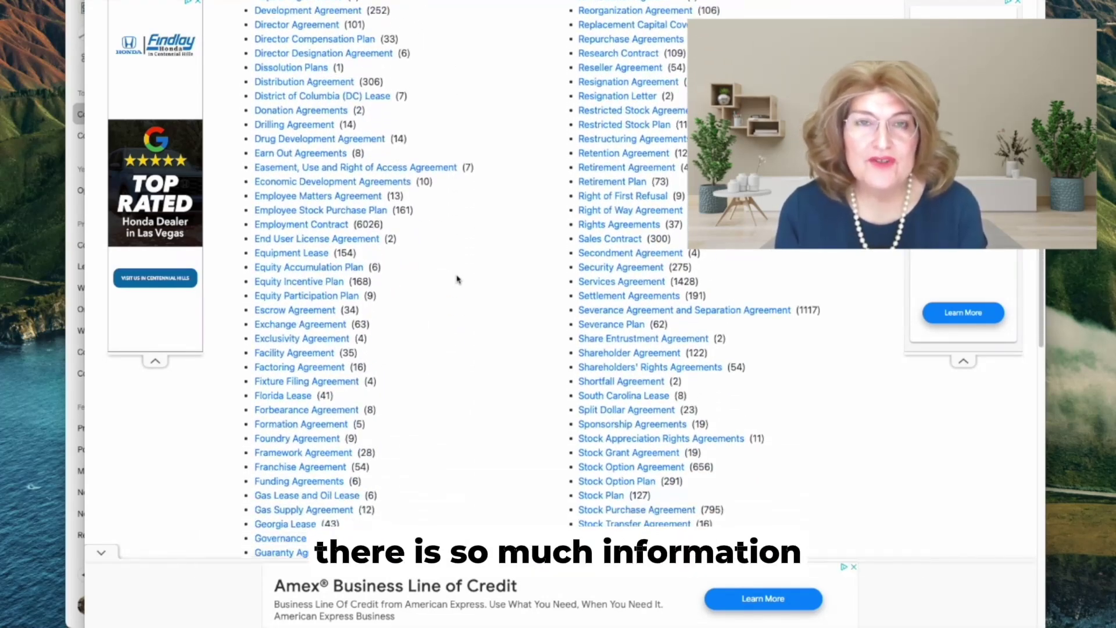
scroll(457, 280, down, 2)
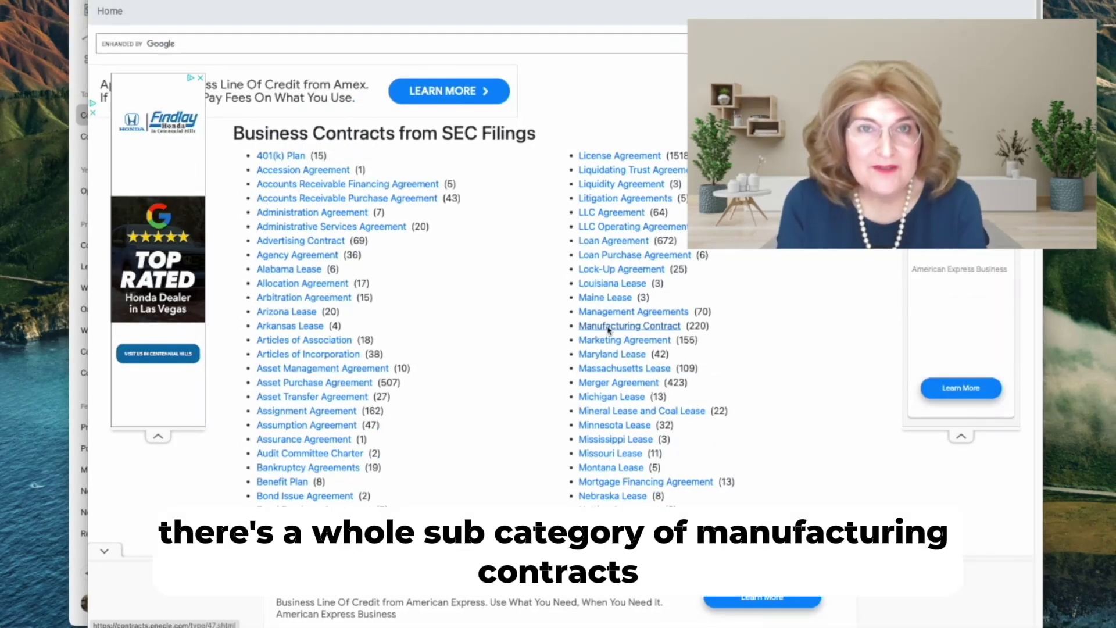
click(609, 329)
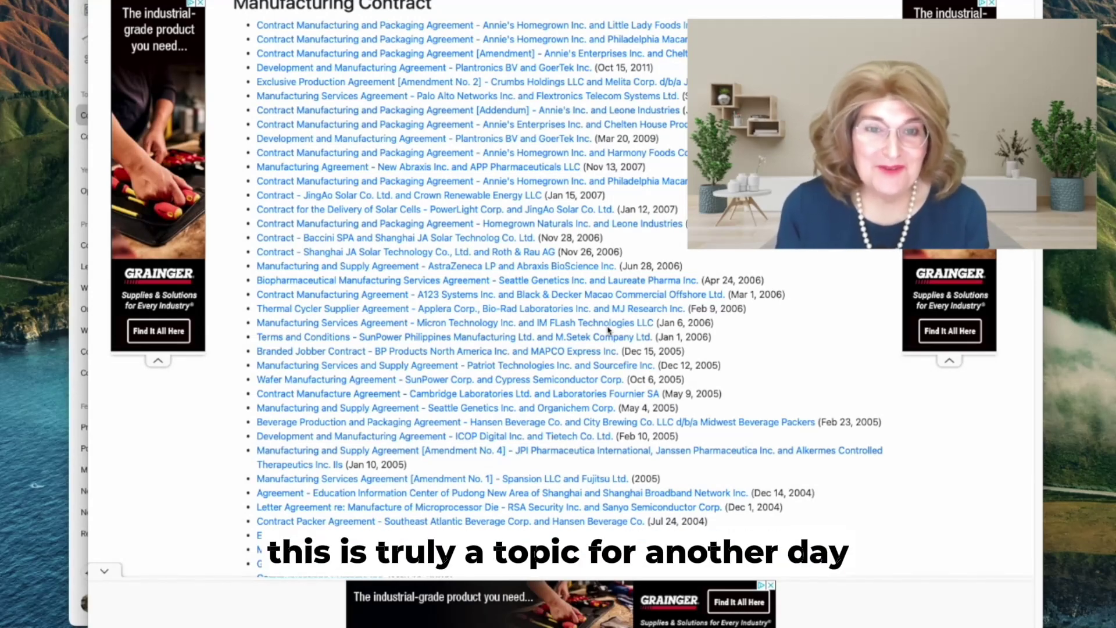
scroll(609, 330, down, 2)
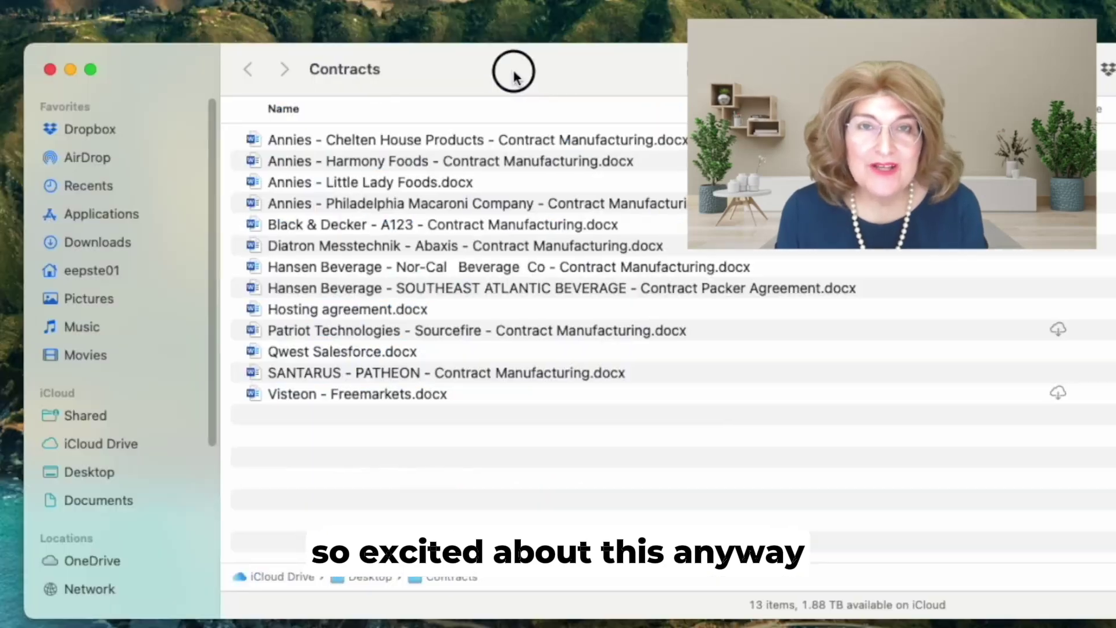
drag(514, 73, 508, 64)
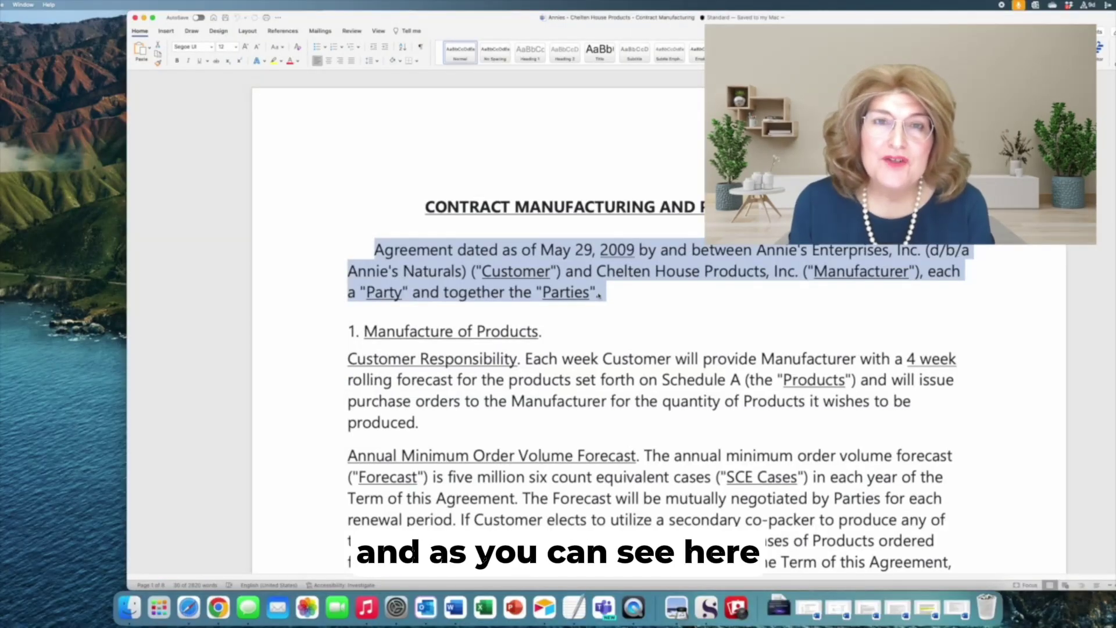
Step: Read the Chelten House agreement from its opening paragraph down to the Confidentiality section
scroll(599, 292, down, 10)
scroll(599, 293, down, 15)
scroll(598, 292, down, 15)
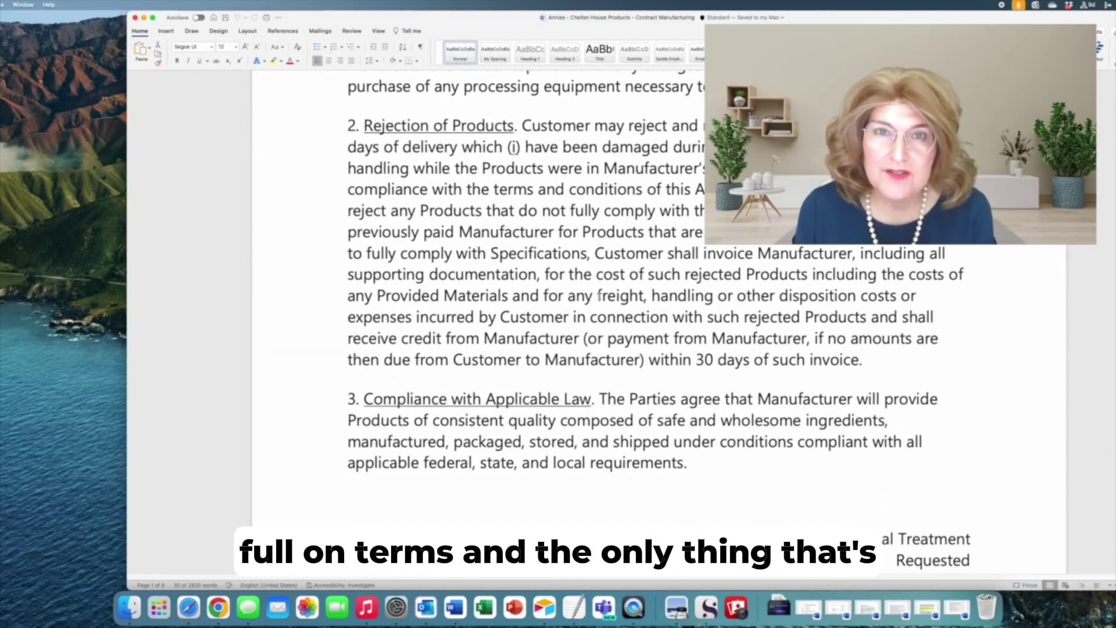
scroll(601, 296, down, 15)
scroll(600, 297, down, 15)
scroll(600, 296, down, 12)
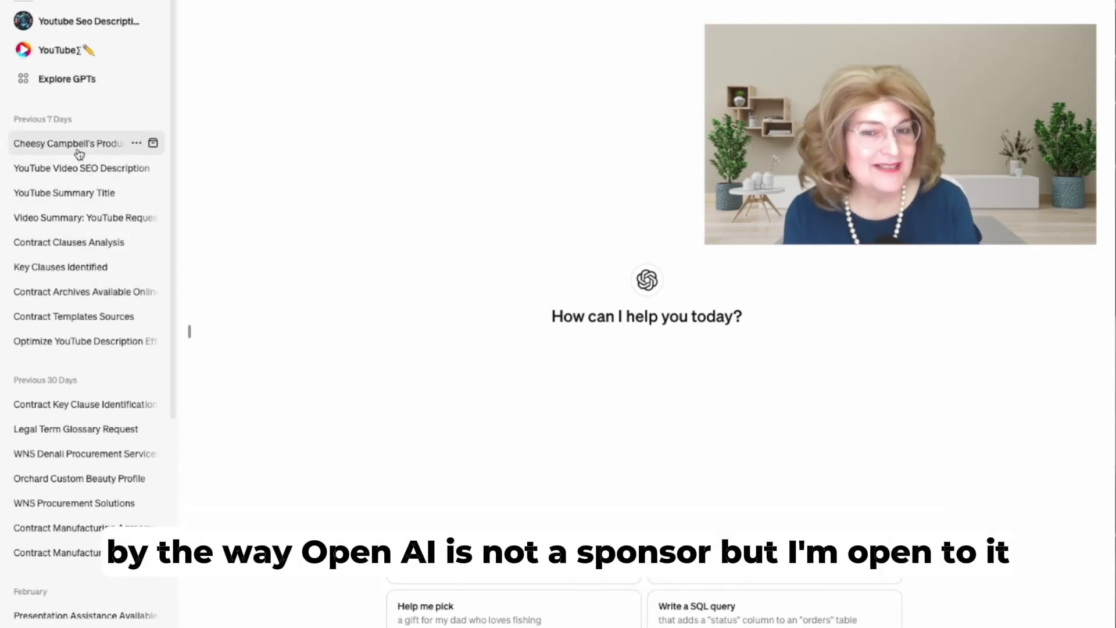
Step: Search the Explore GPTs directory for 'contract' GPTs
click(52, 81)
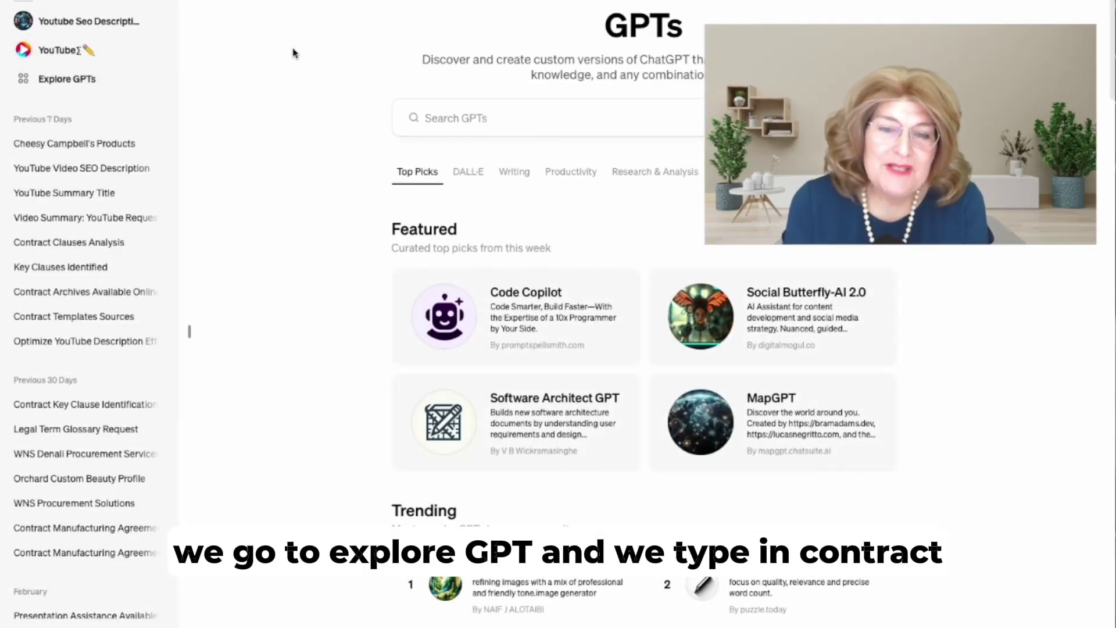
click(427, 118)
text(co)
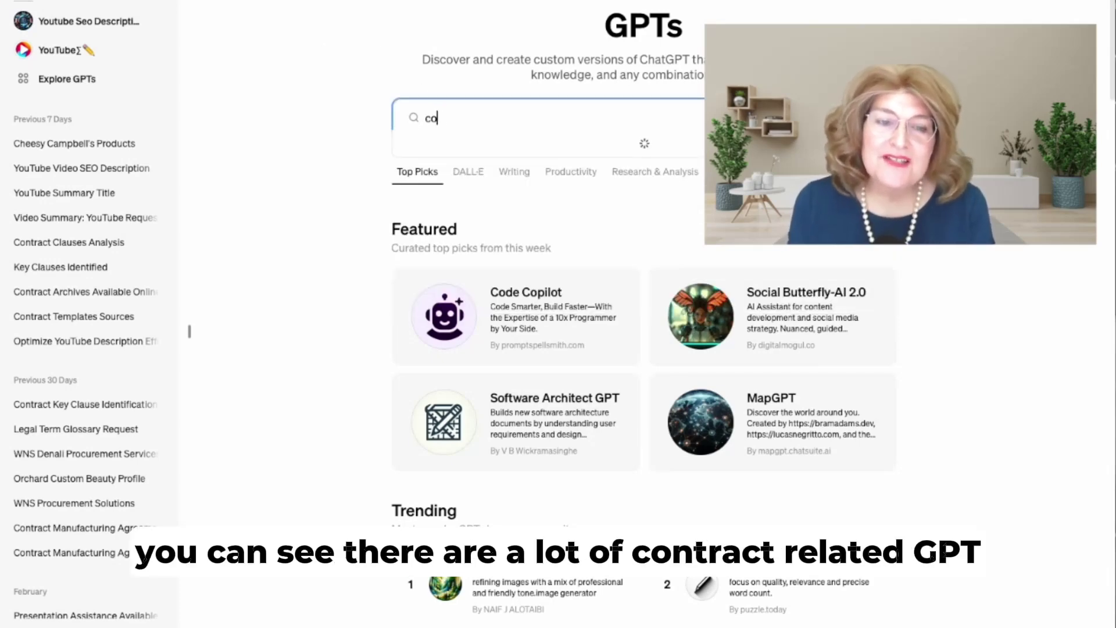
text(ntract)
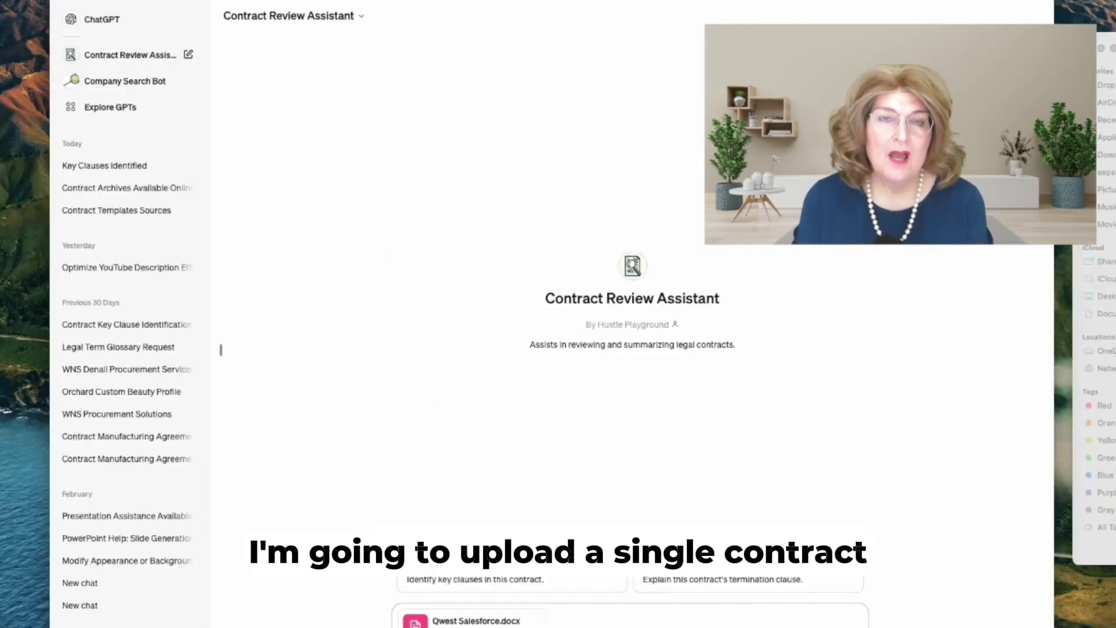
Step: Send the key-clauses request, then ask about limitation of liability, price, and data usage and privacy
key(Return)
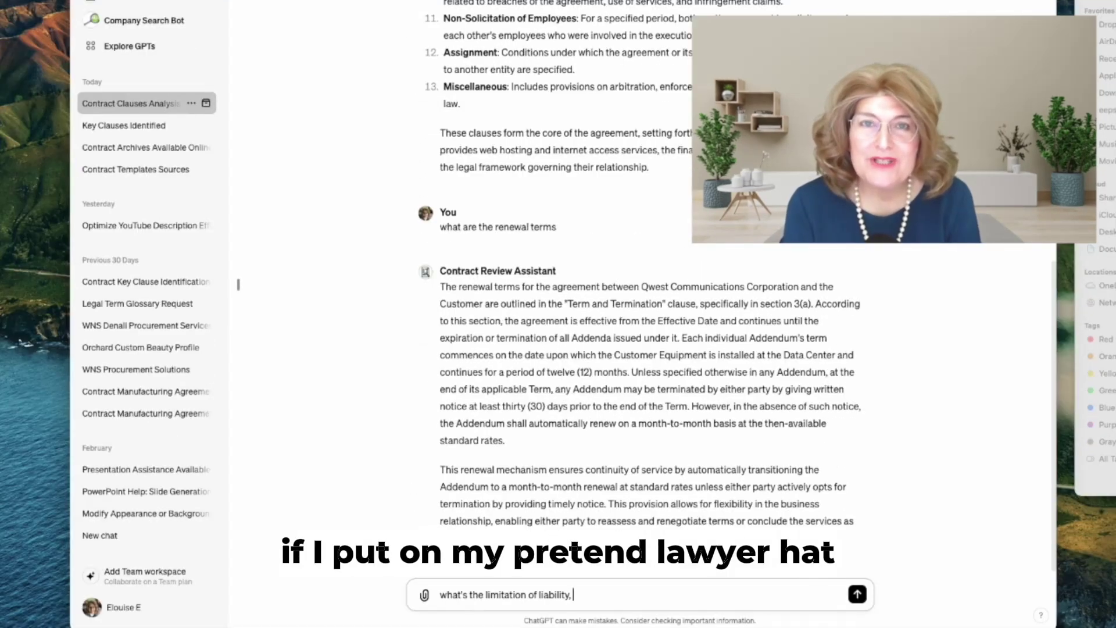
text(what's the price)
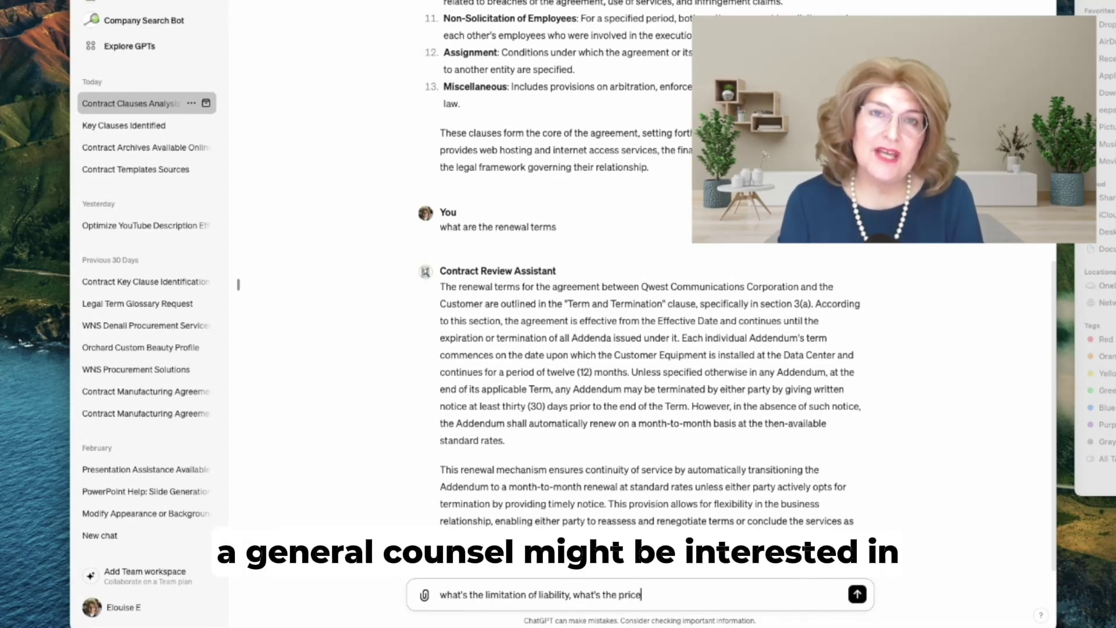
text(, and what's d)
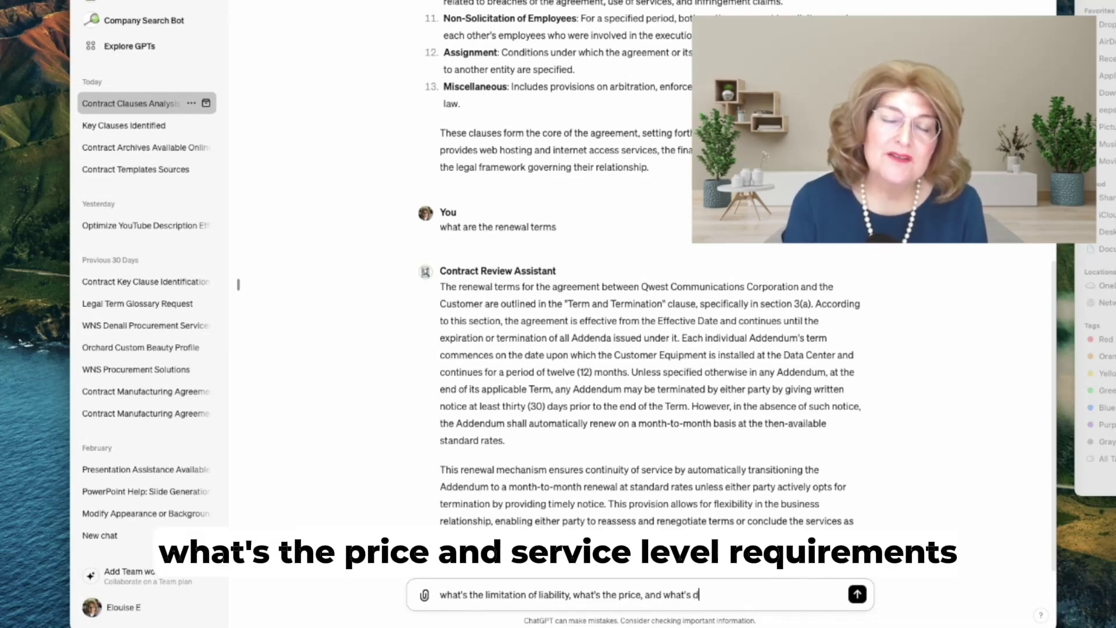
text(ata )
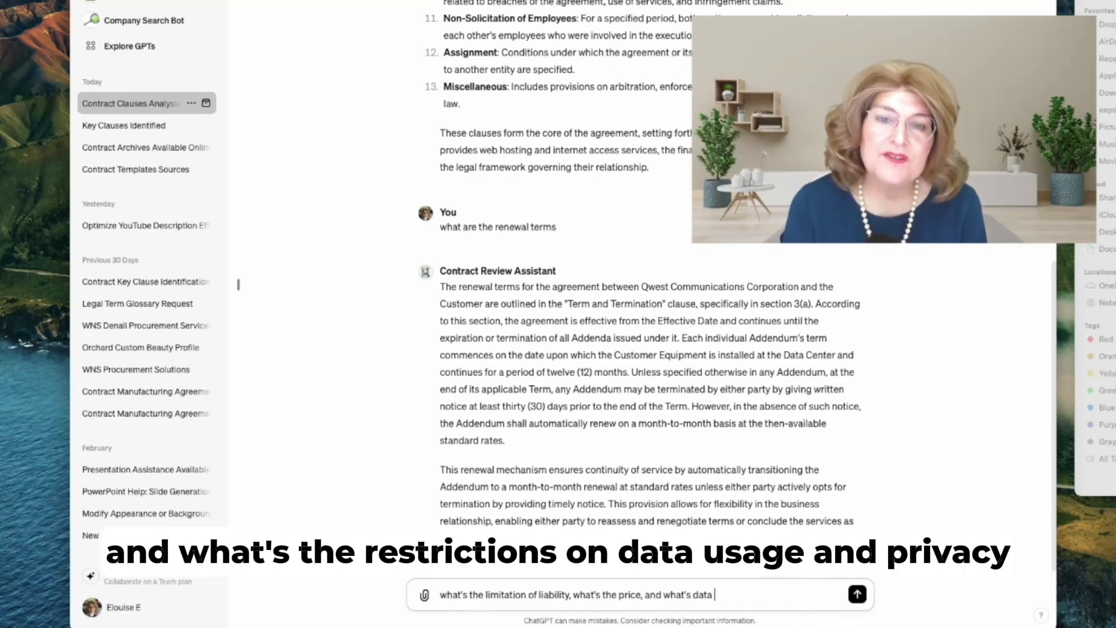
text(usage )
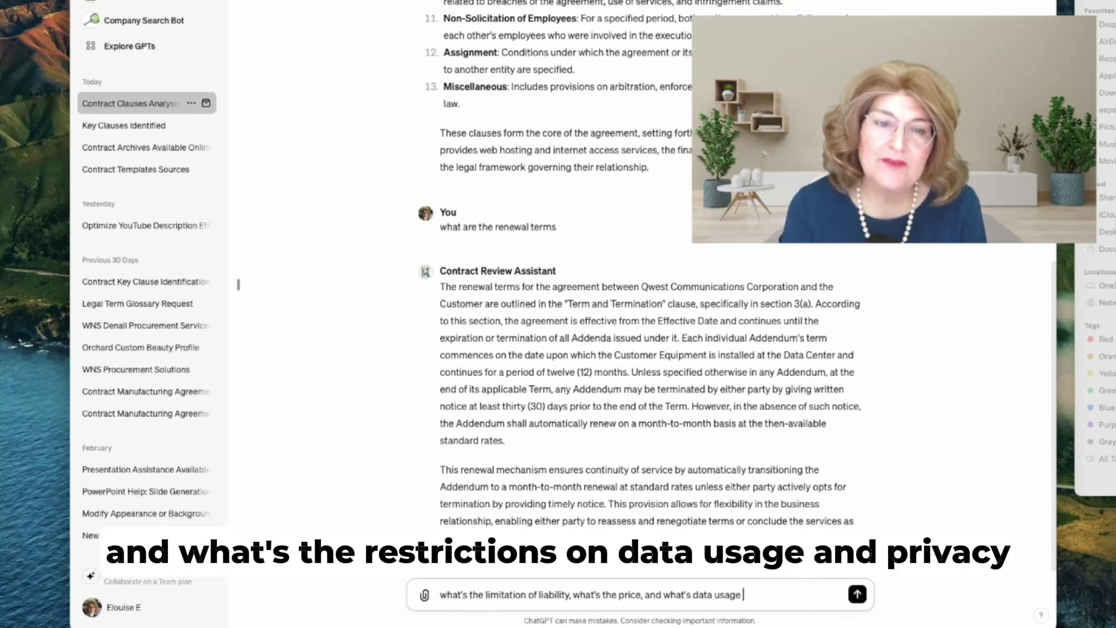
text(and privacy)
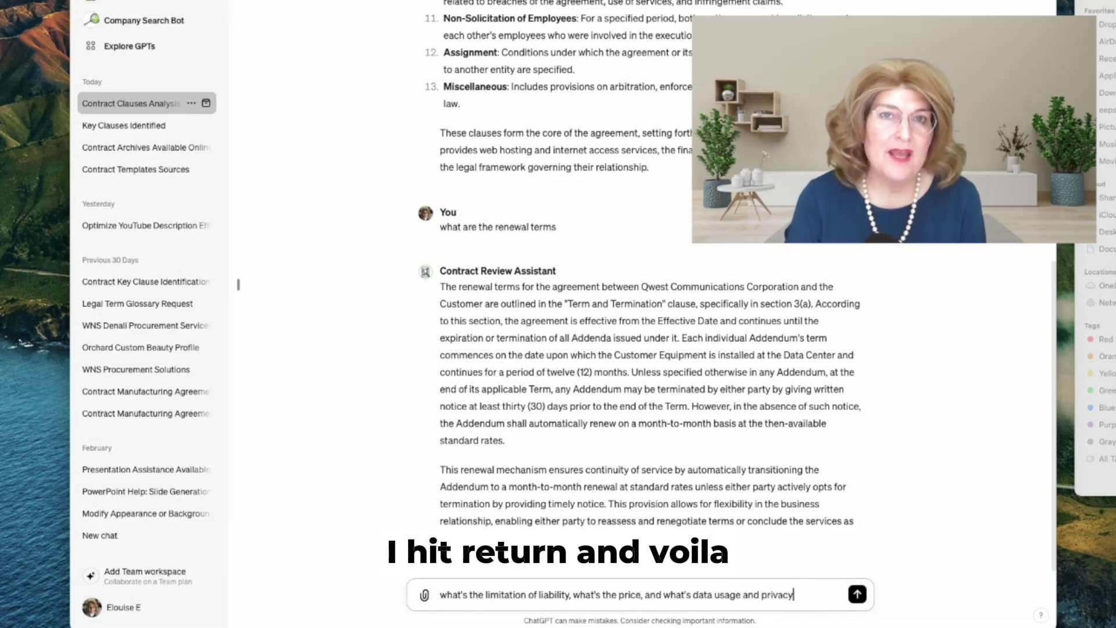
key(Return)
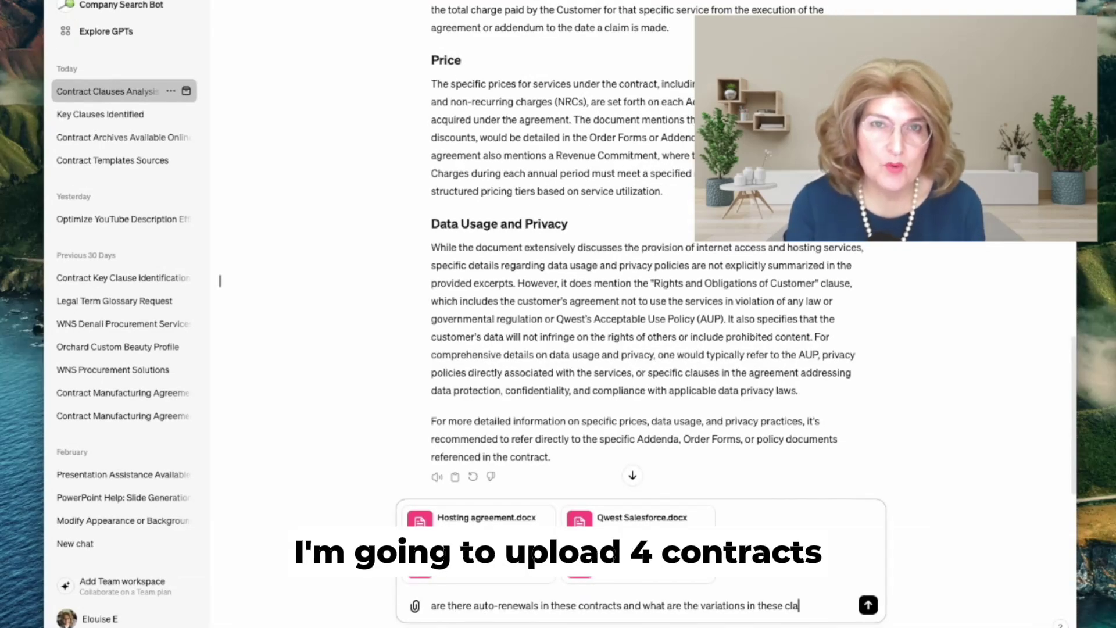
Step: Send the question about auto-renewals and how renewal clauses differ across the four contracts
text(uses)
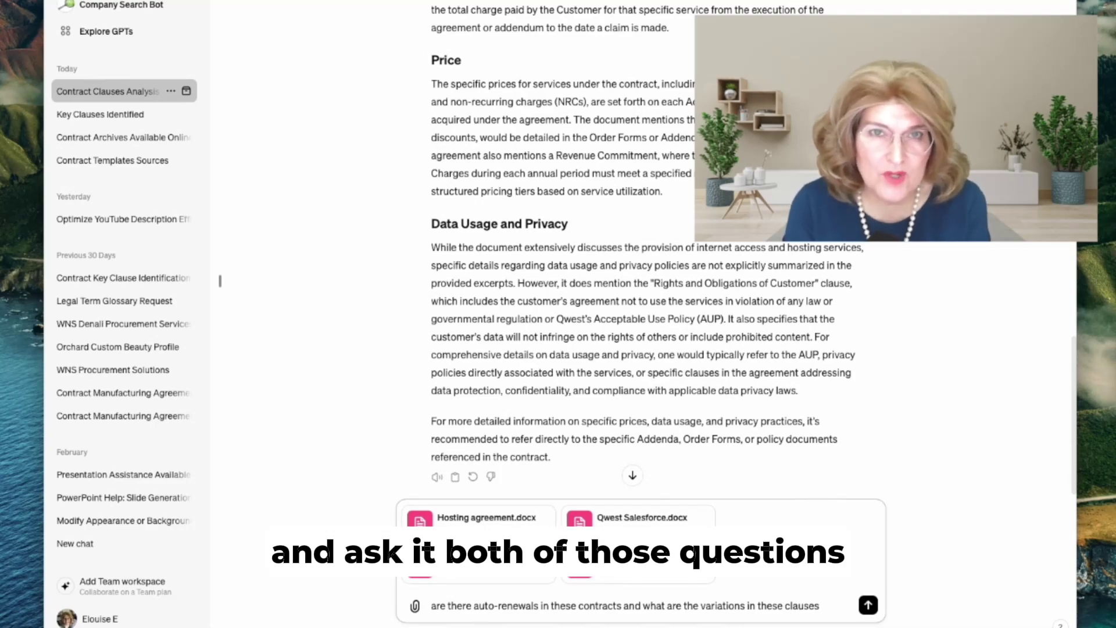
key(Return)
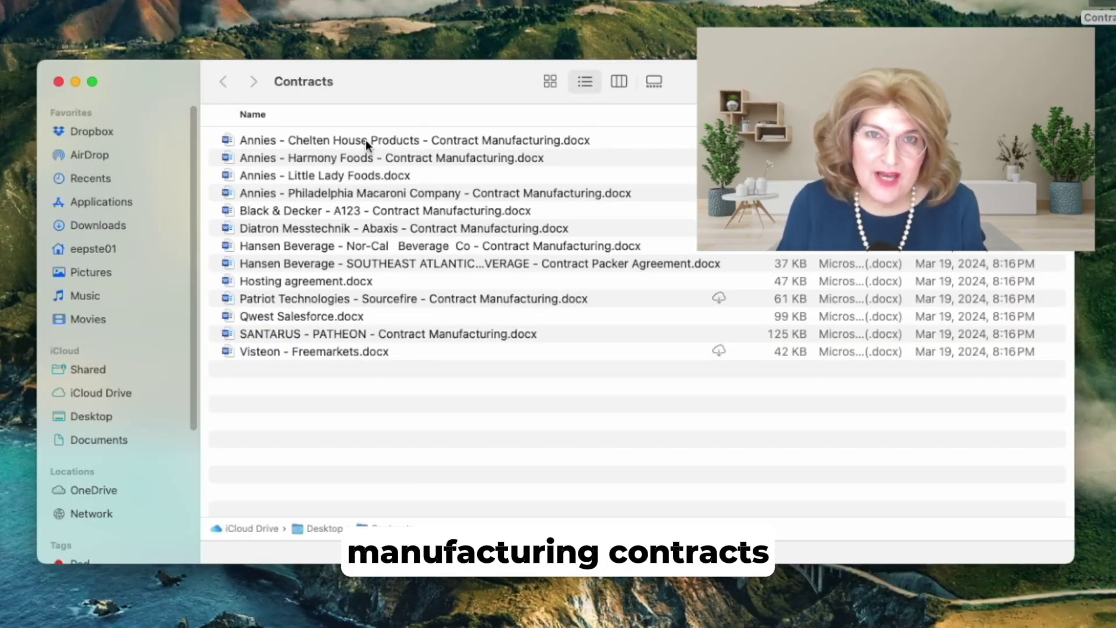
Step: Open Annies - Chelten House Products - Contract Manufacturing.docx in Word
click(366, 142)
double_click(367, 143)
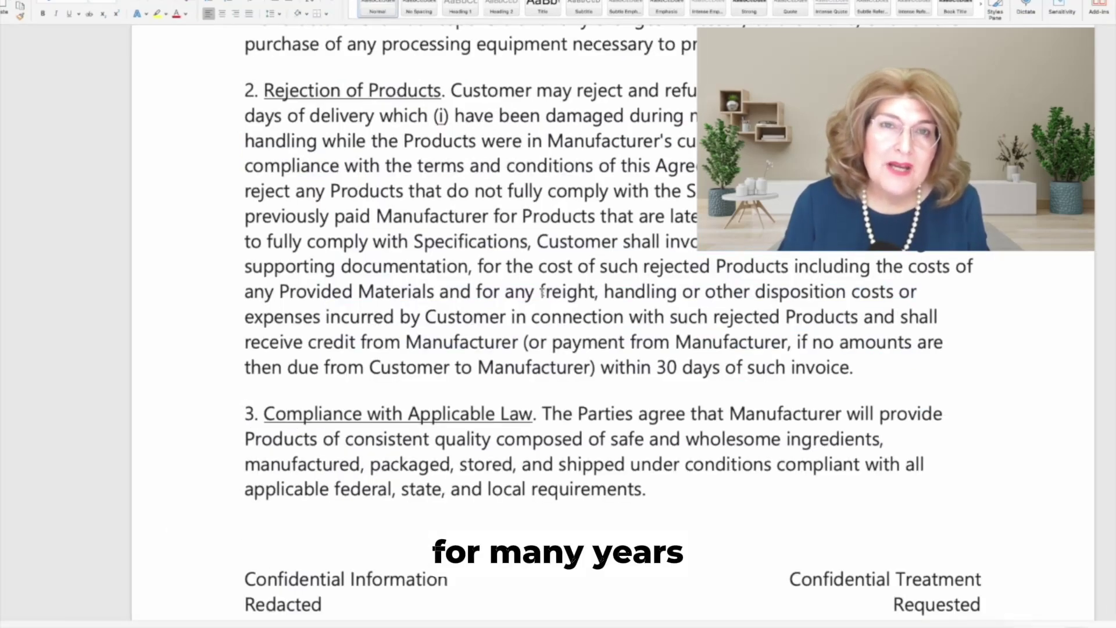
Step: Scroll through the Chelten House contract's Conversion Costs per Case pricing tables
scroll(543, 294, down, 2)
scroll(543, 292, down, 9)
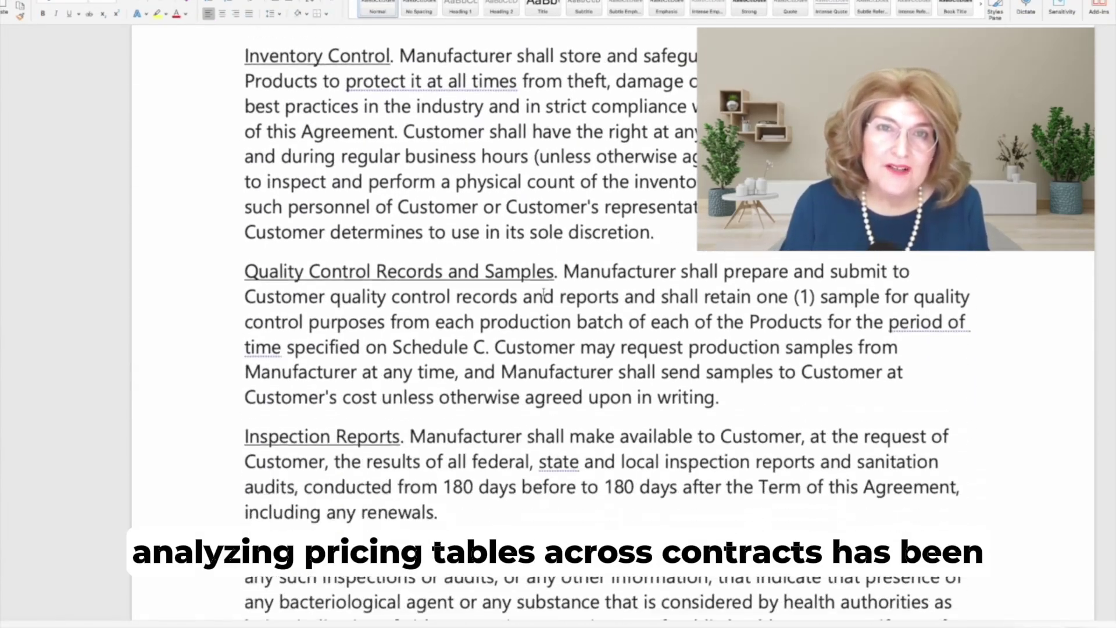
scroll(543, 292, down, 12)
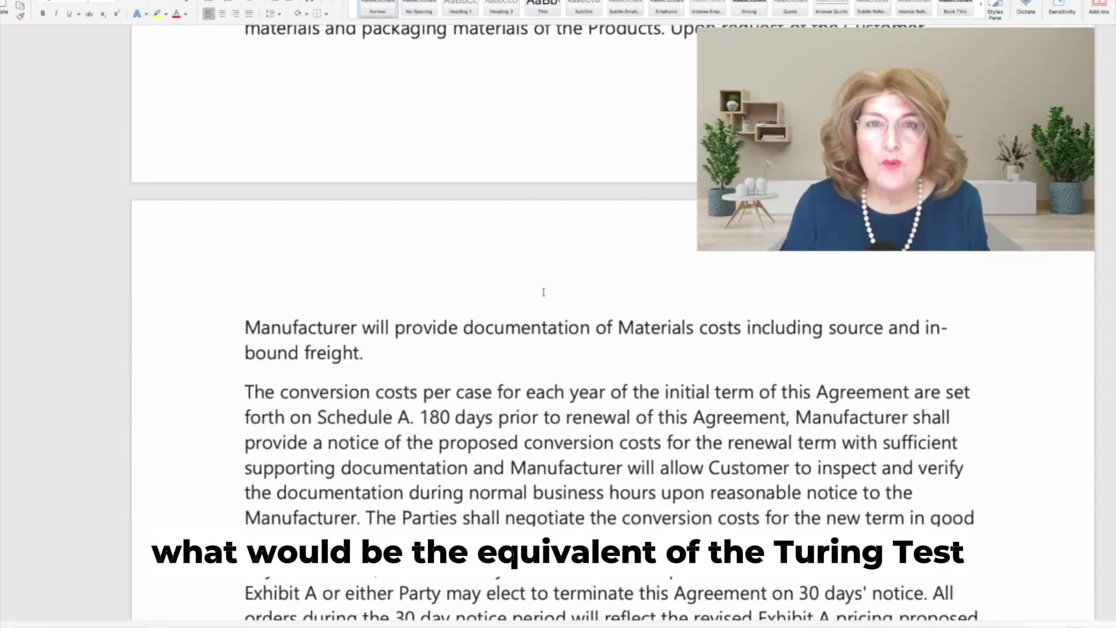
scroll(543, 292, down, 10)
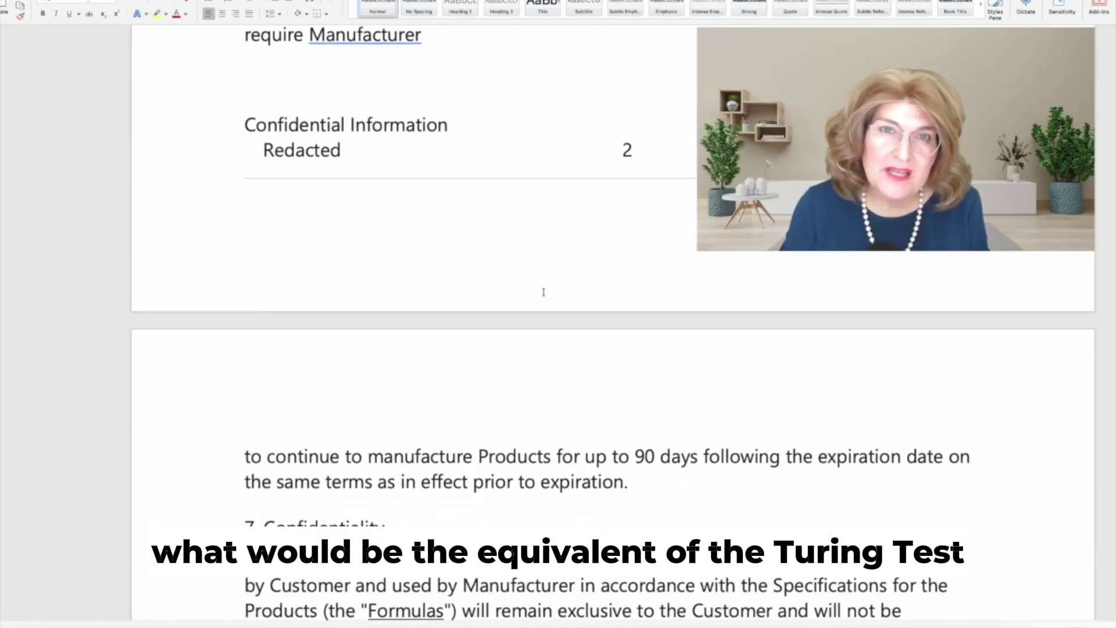
scroll(544, 292, down, 10)
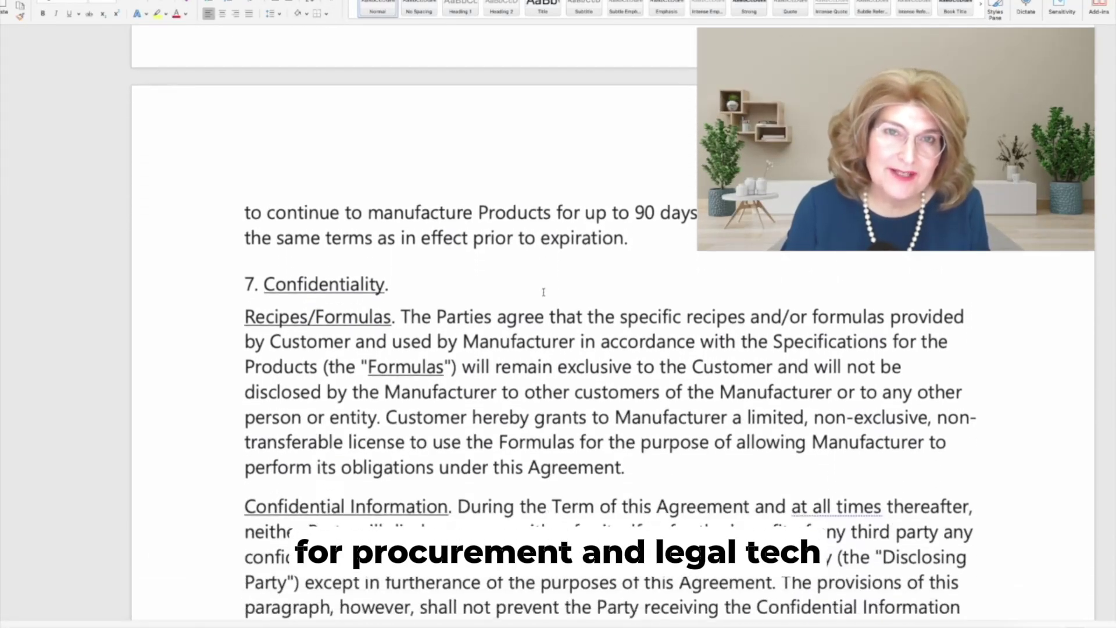
scroll(543, 292, down, 3)
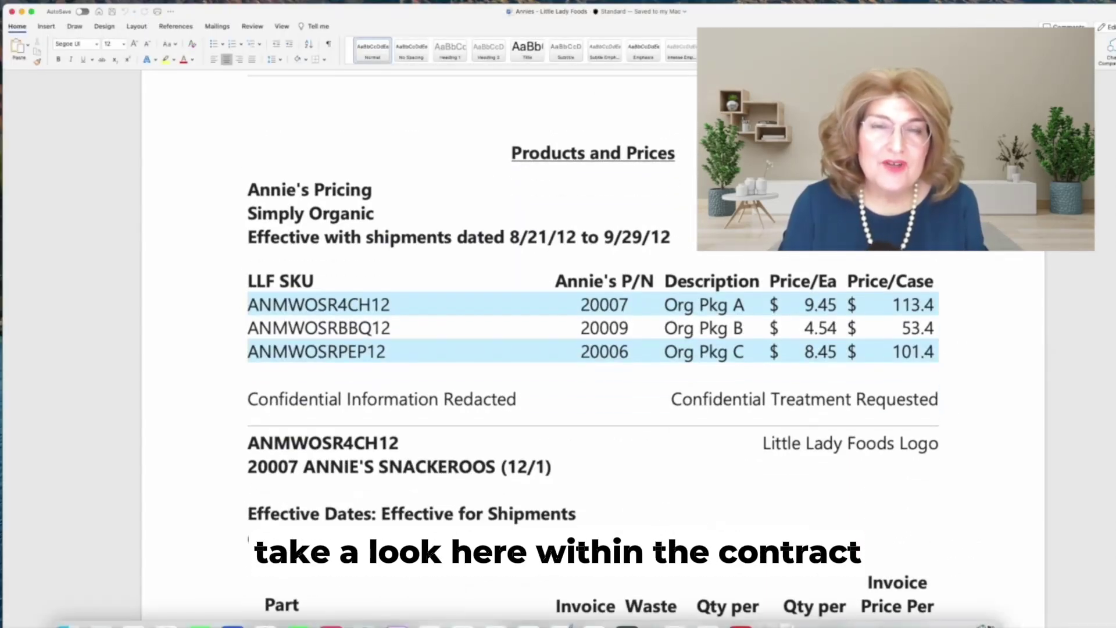
scroll(593, 348, down, 10)
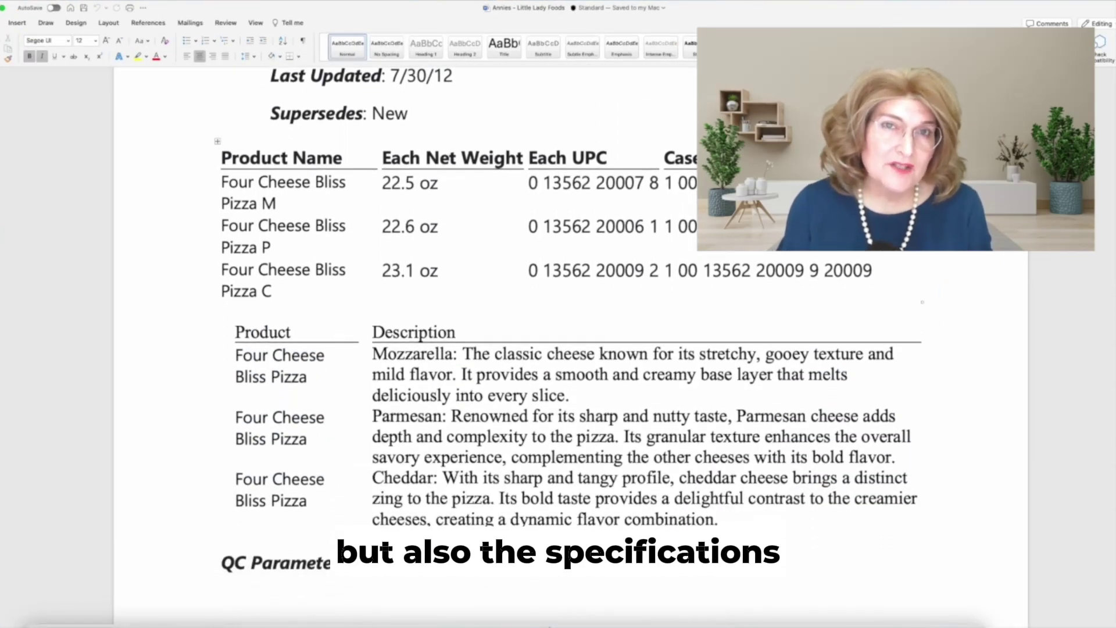
Step: Read the Little Lady Foods contract's packaging, pallet, shipping, storage and 8-month shelf-life specifications
scroll(558, 314, down, 10)
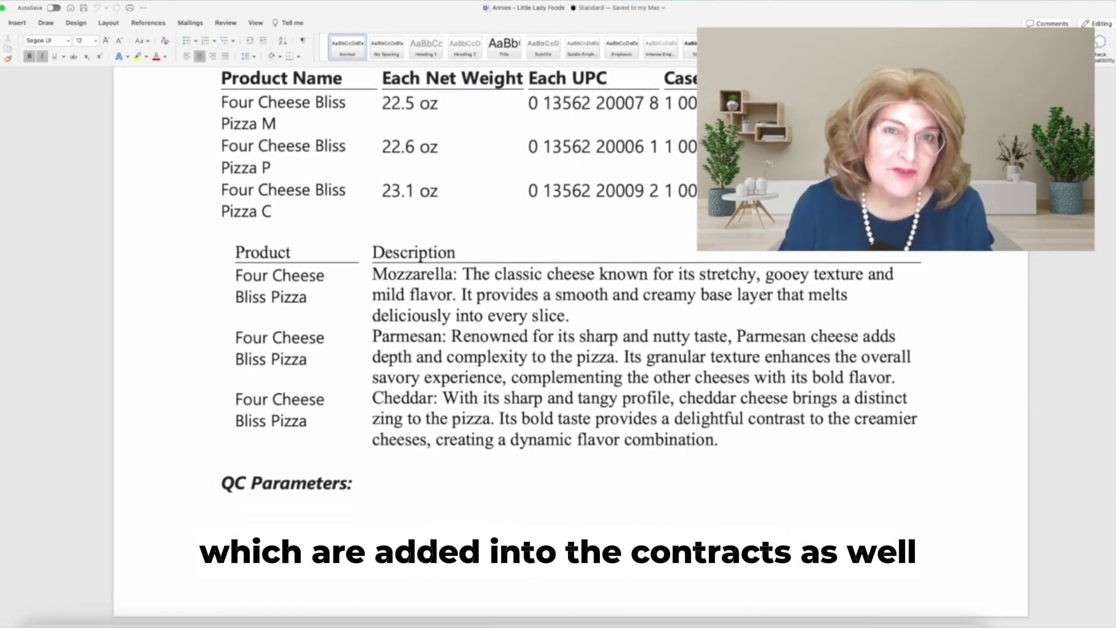
scroll(559, 314, down, 8)
scroll(558, 314, down, 8)
scroll(559, 314, down, 8)
scroll(559, 314, down, 10)
scroll(559, 314, down, 10)
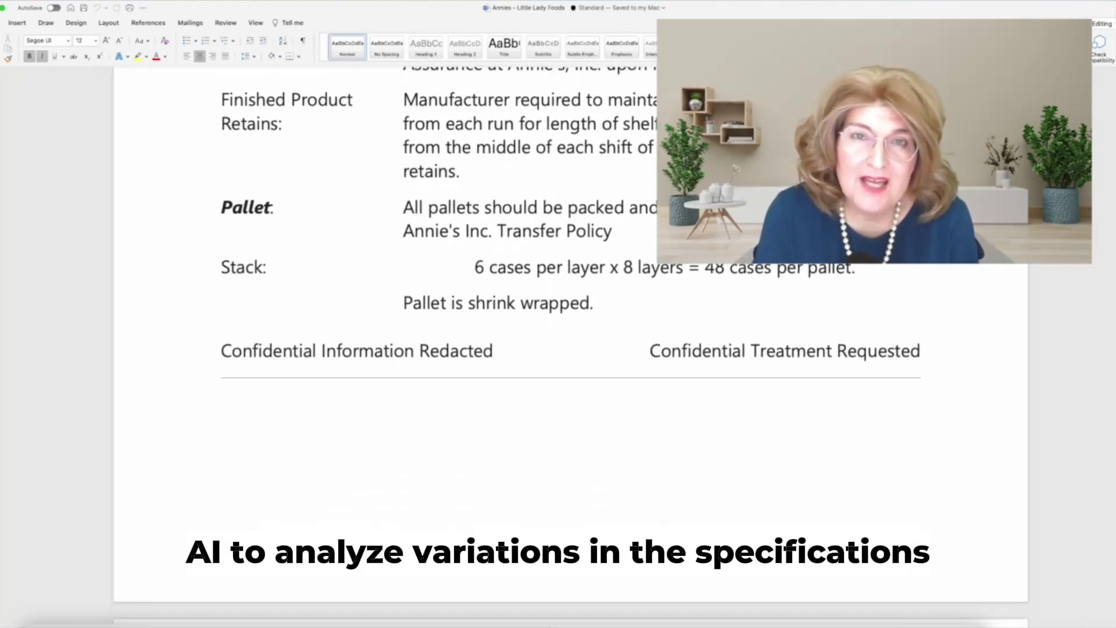
scroll(558, 314, down, 5)
scroll(558, 314, down, 5)
scroll(559, 314, down, 4)
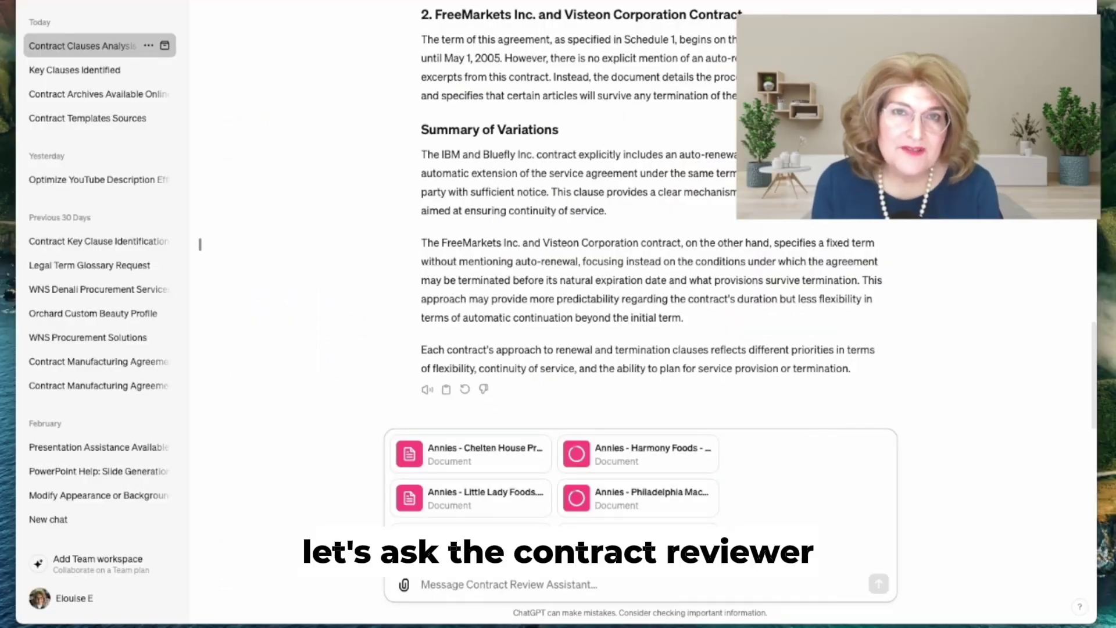
Step: Ask ChatGPT to identify pricing variations for the same product across the attached contracts
text(identify )
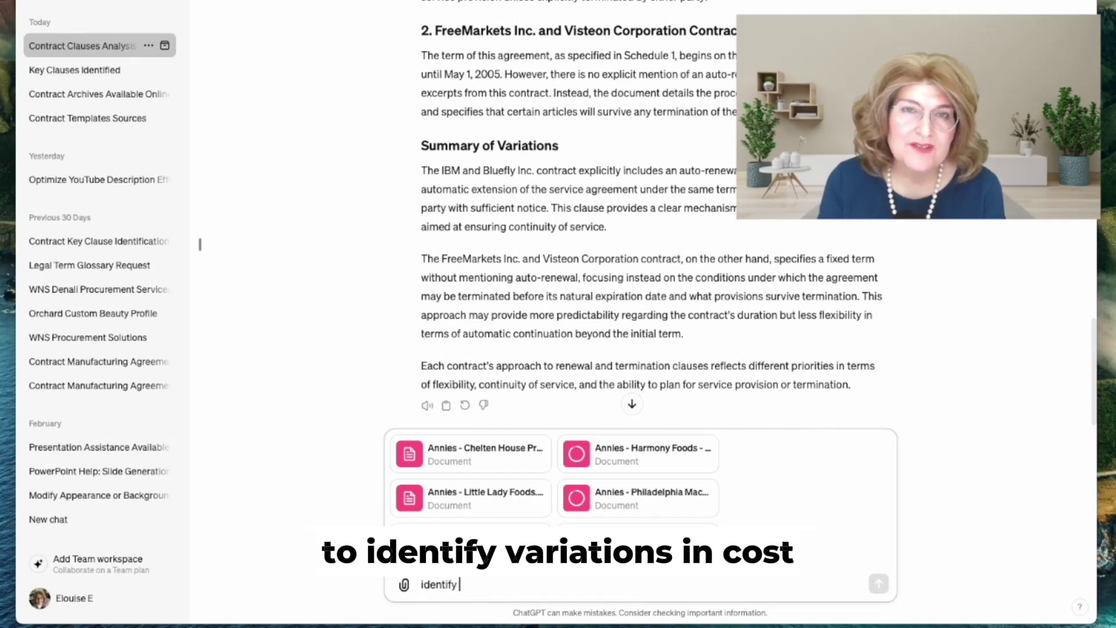
text(variation)
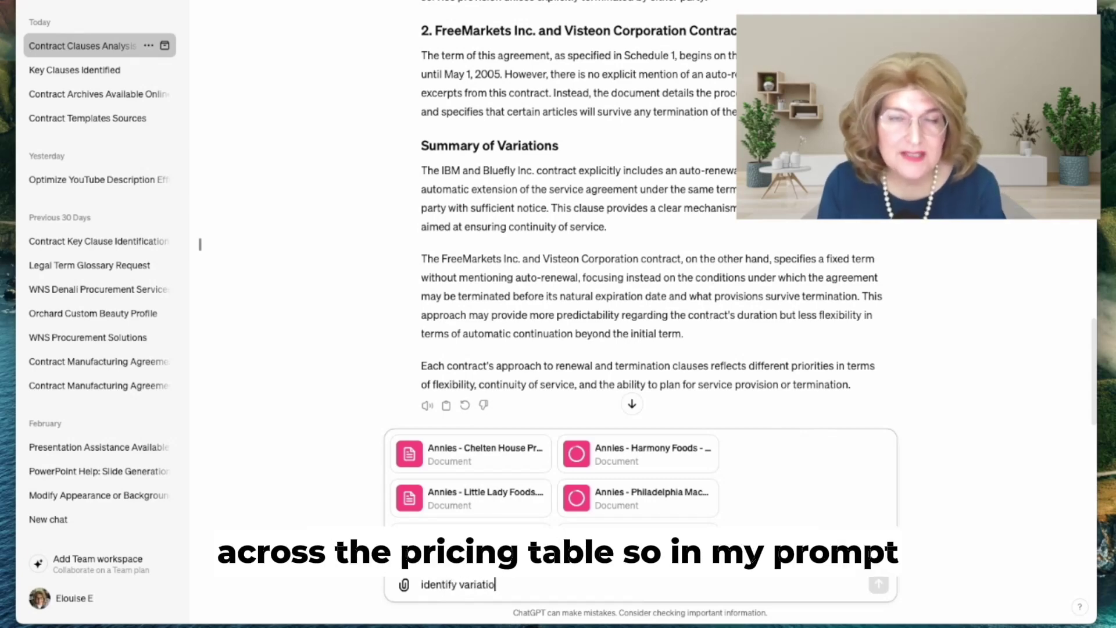
text(s in the pricing for the same product within thes)
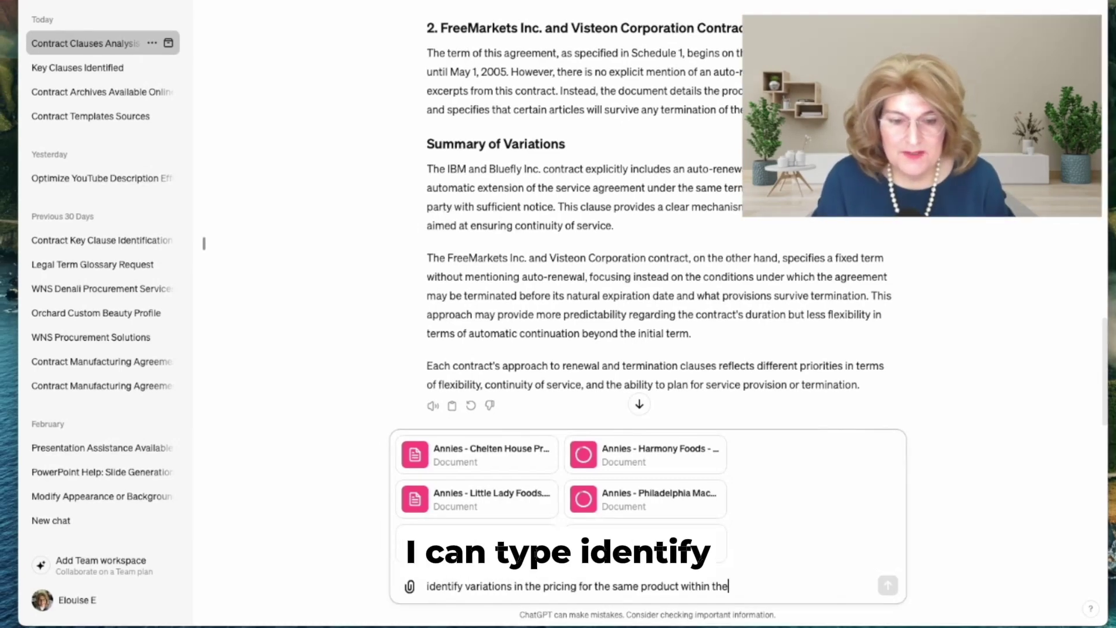
text(e contracts)
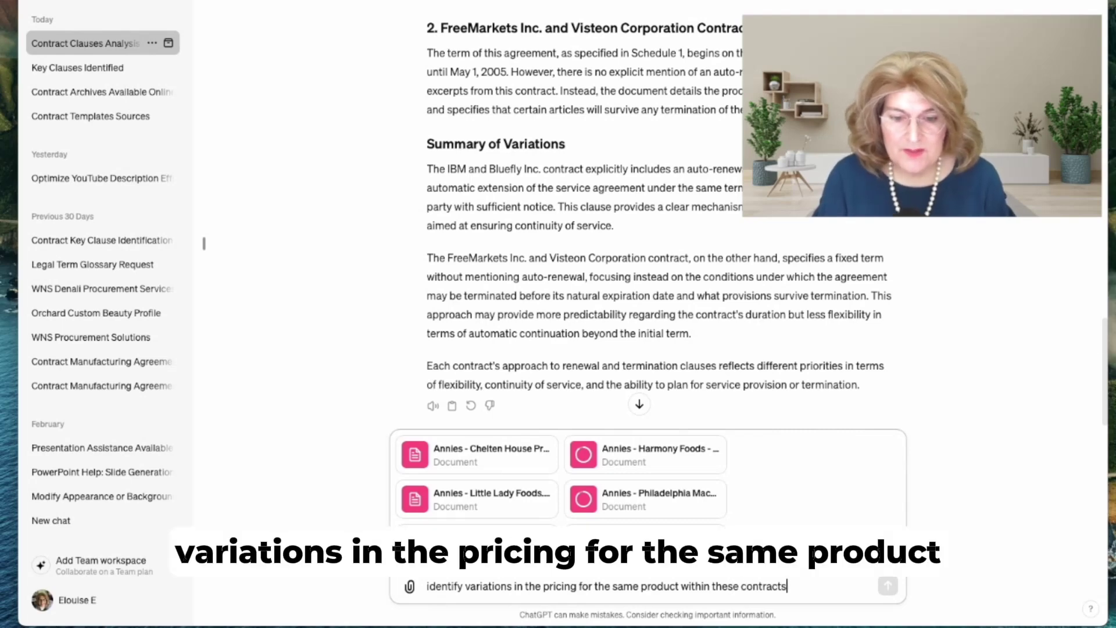
click(886, 587)
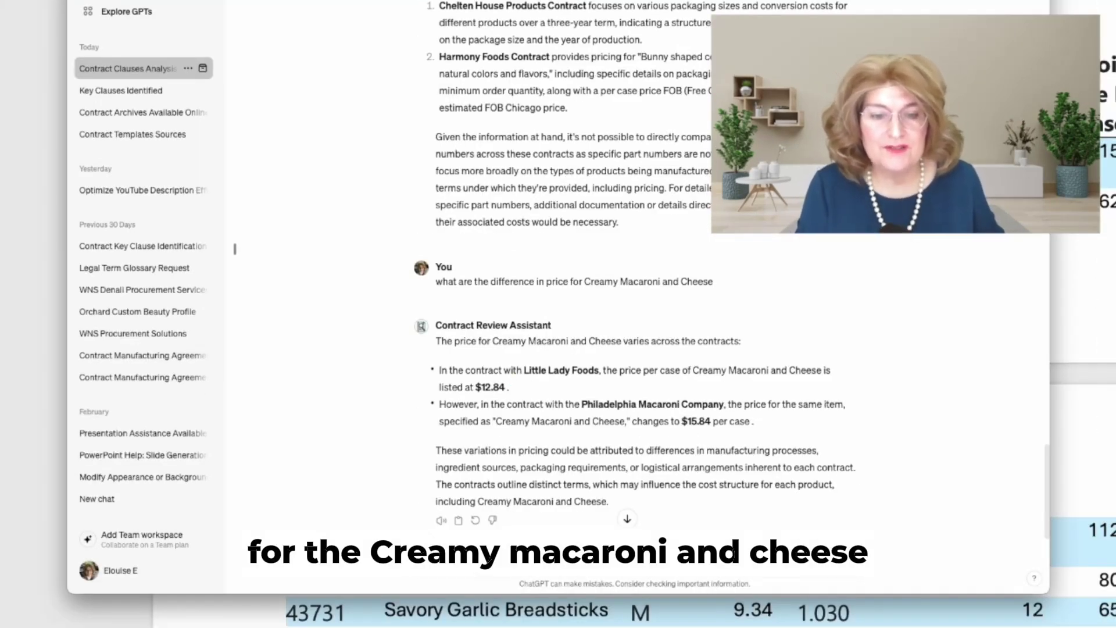
Step: Ask about the Creamy Macaroni and Cheese price difference between the contracts
text(Creamy Macaroni and Cheese)
key(Return)
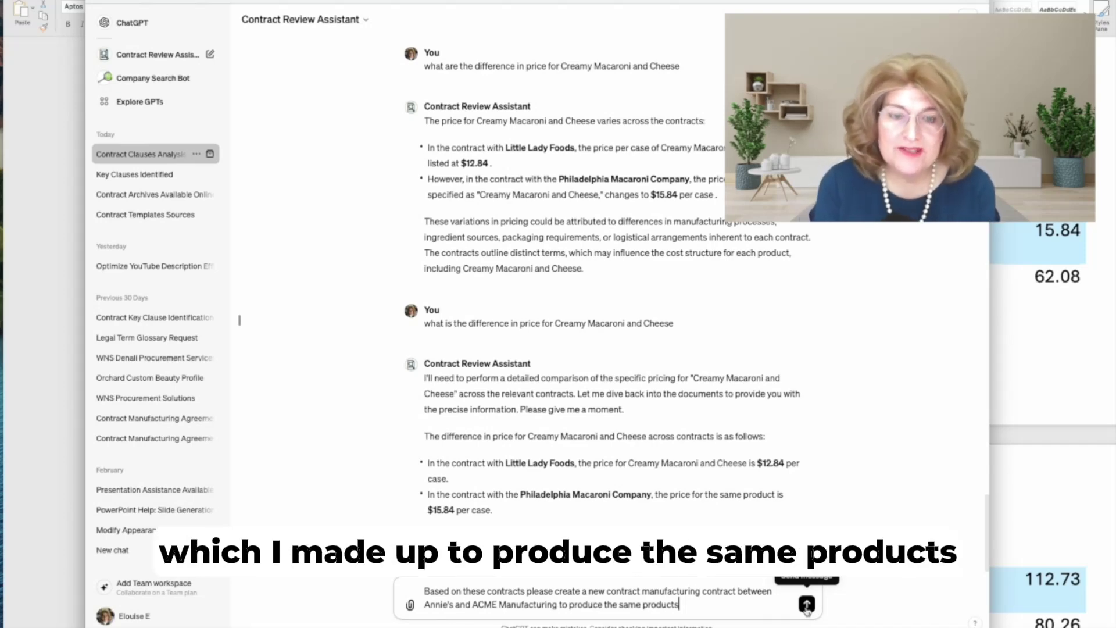
Step: Submit the request for an Annie's and ACME Manufacturing contract manufacturing agreement covering the same products
click(807, 605)
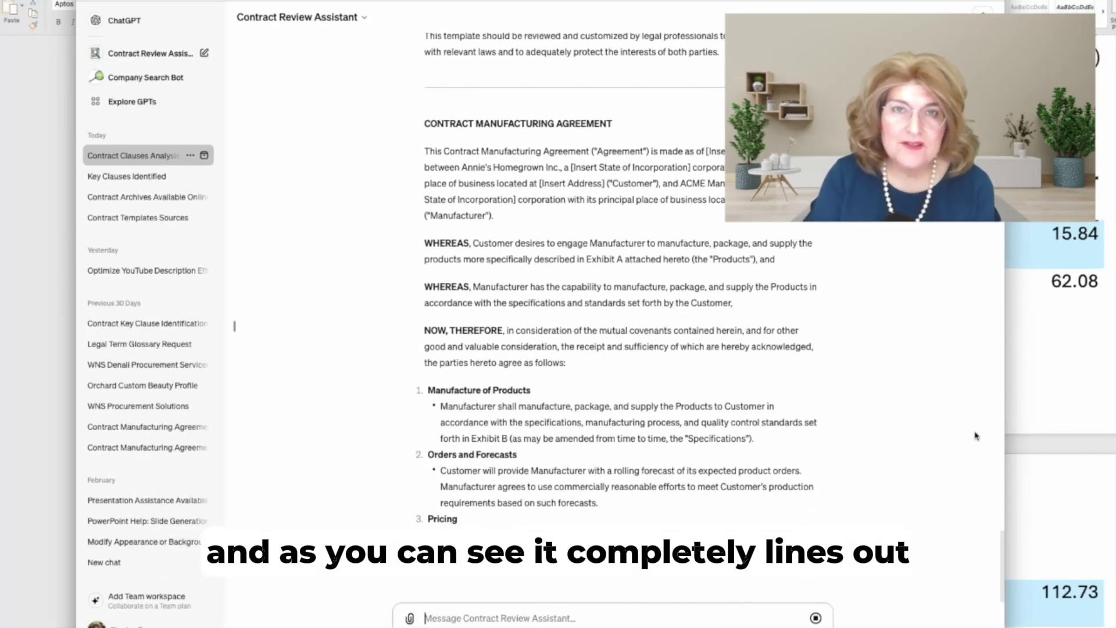